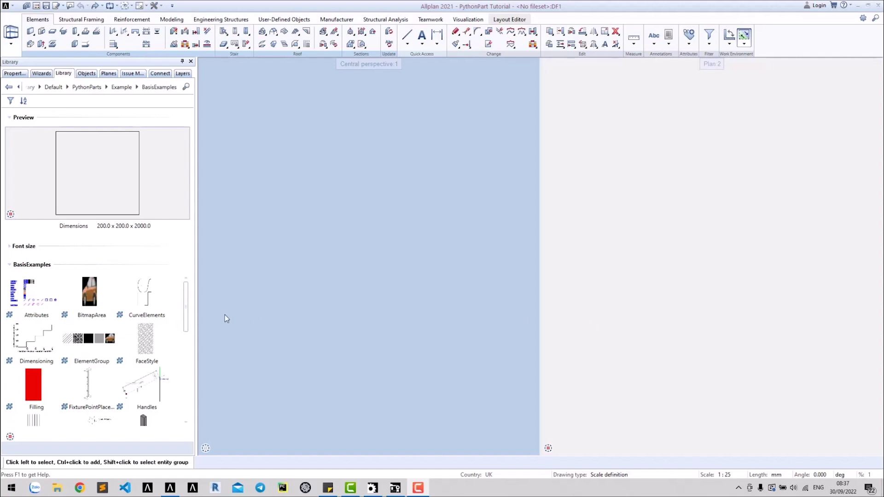
scroll(187, 329, down, 1)
drag(188, 329, 181, 386)
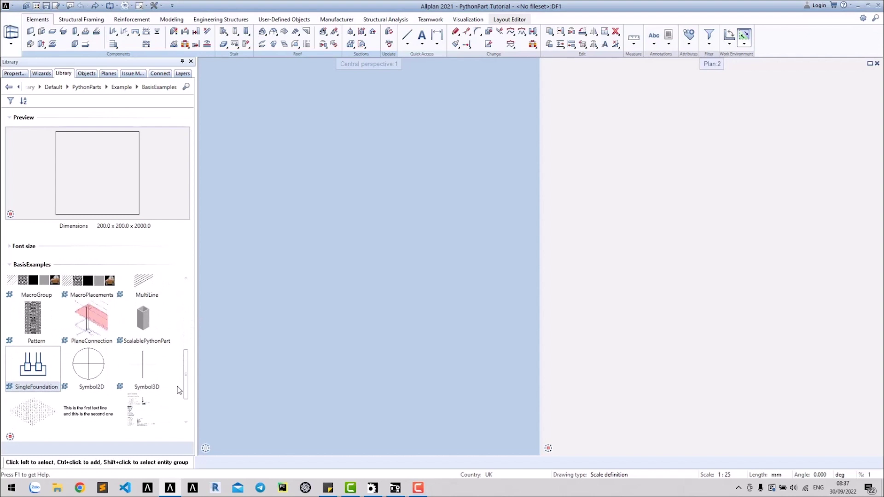
Place SingleFoundation in Plan 2 with footing length 3000, width 3000, height 1200, colour 4 green.
click(39, 374)
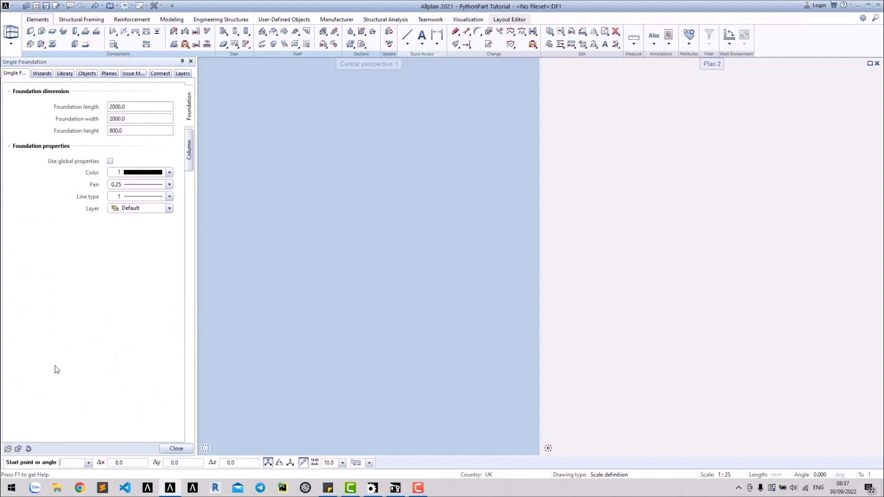
click(661, 254)
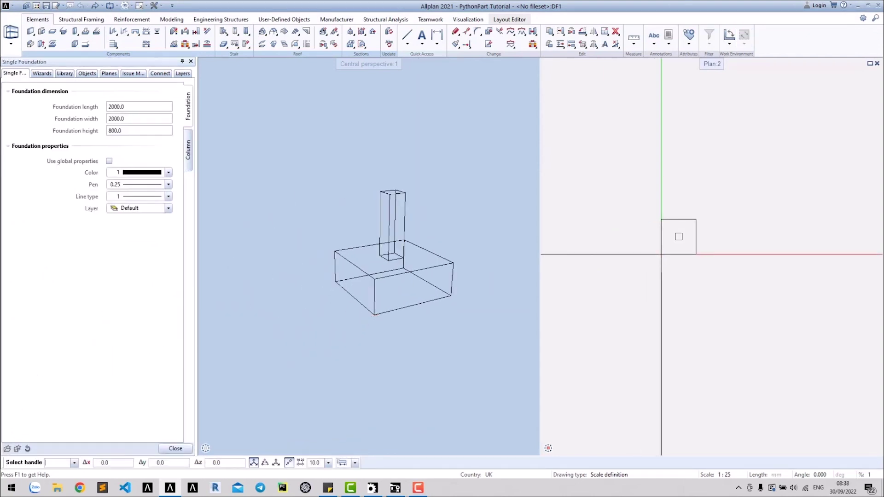
click(162, 107)
text(3000)
key(Return)
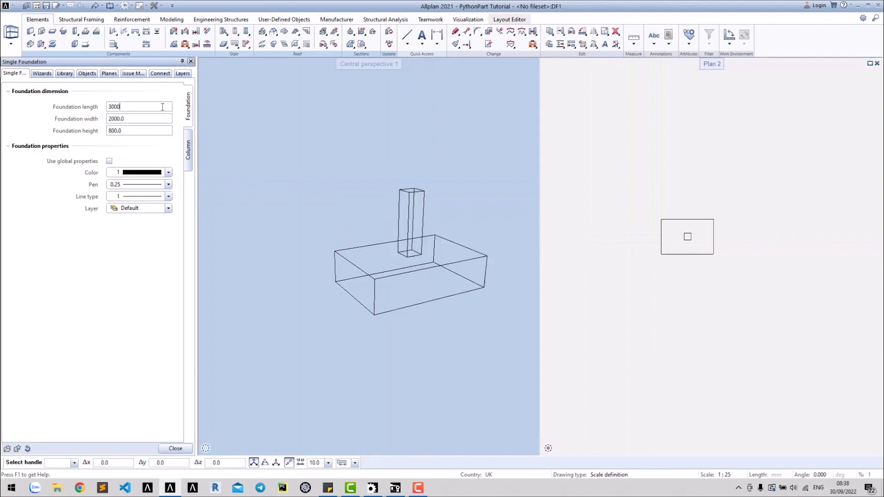
click(156, 118)
text(300)
text(0)
key(Return)
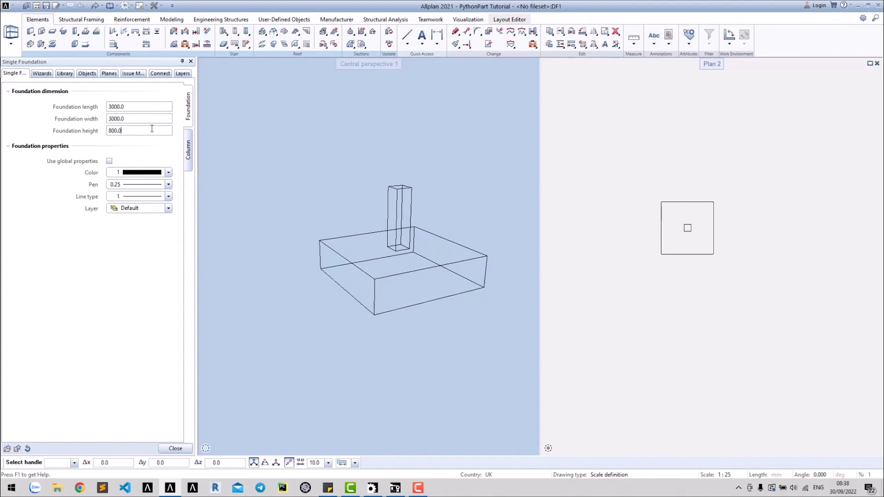
click(151, 129)
text(1200)
key(Return)
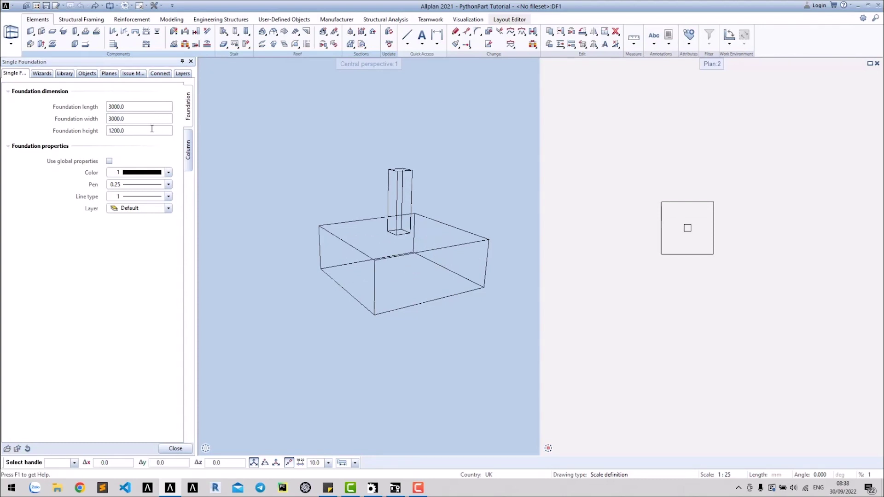
click(150, 174)
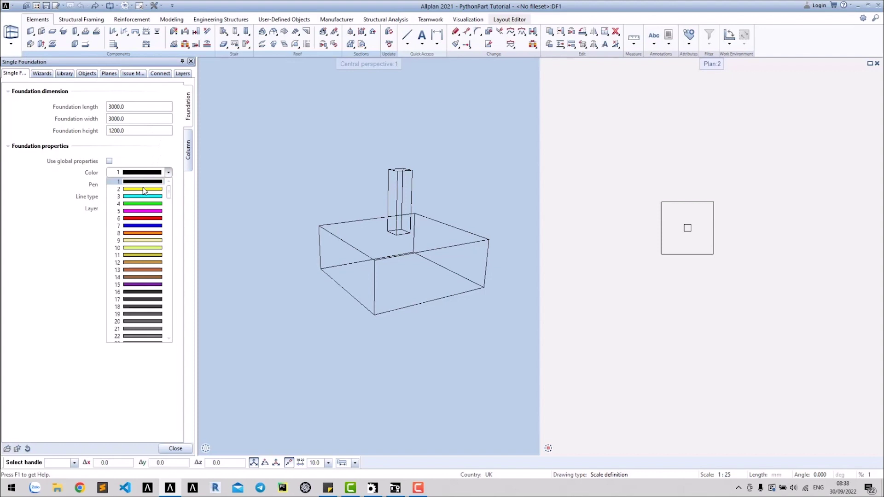
click(142, 205)
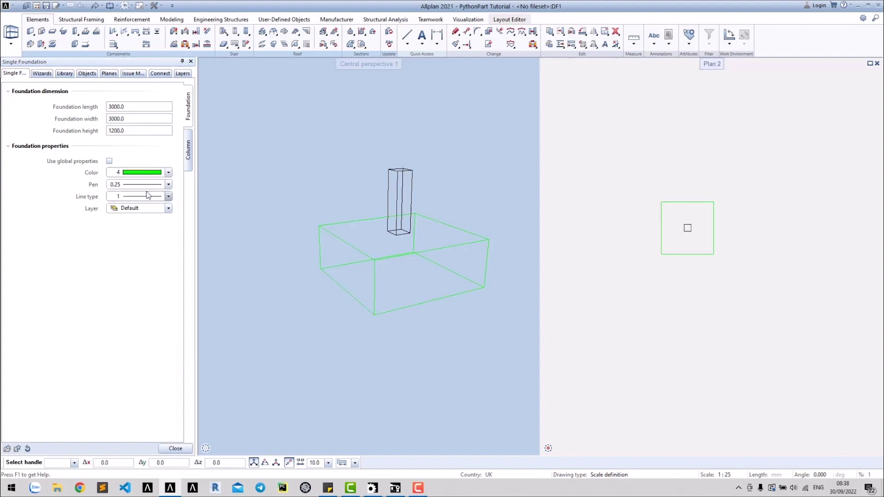
Set the column length 600, width 600 and height 2000.
click(188, 154)
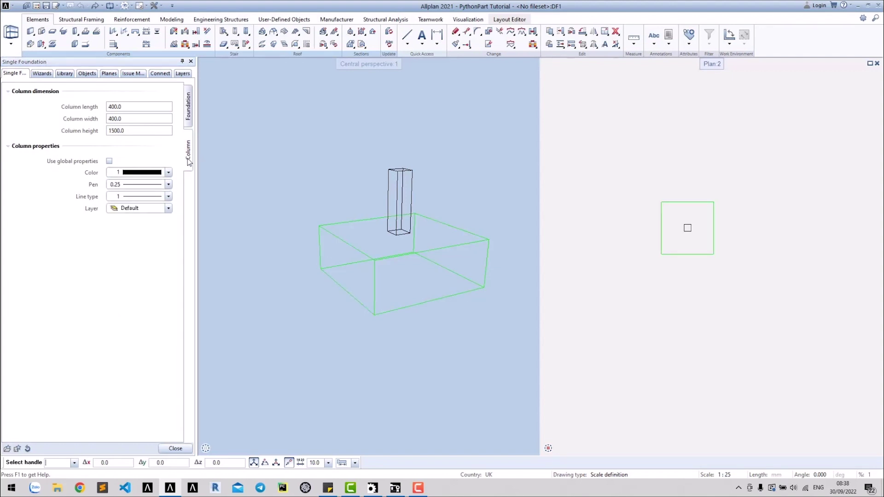
double_click(161, 109)
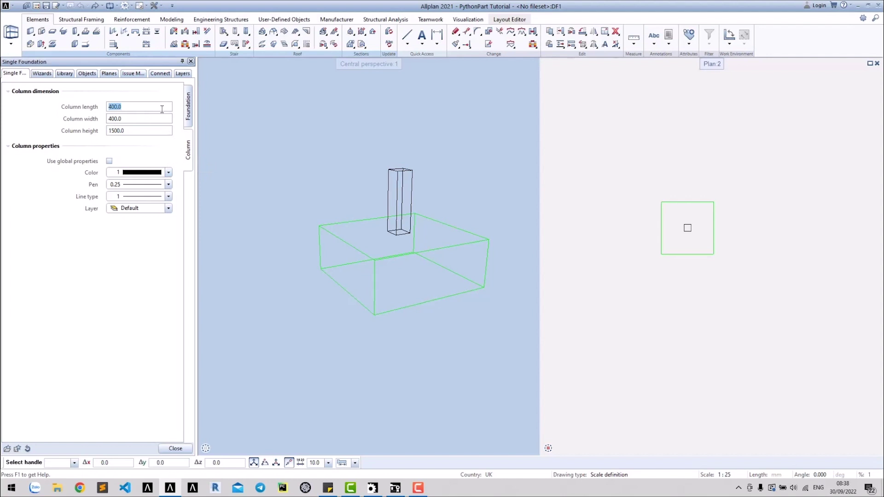
text(600)
double_click(157, 119)
text(600)
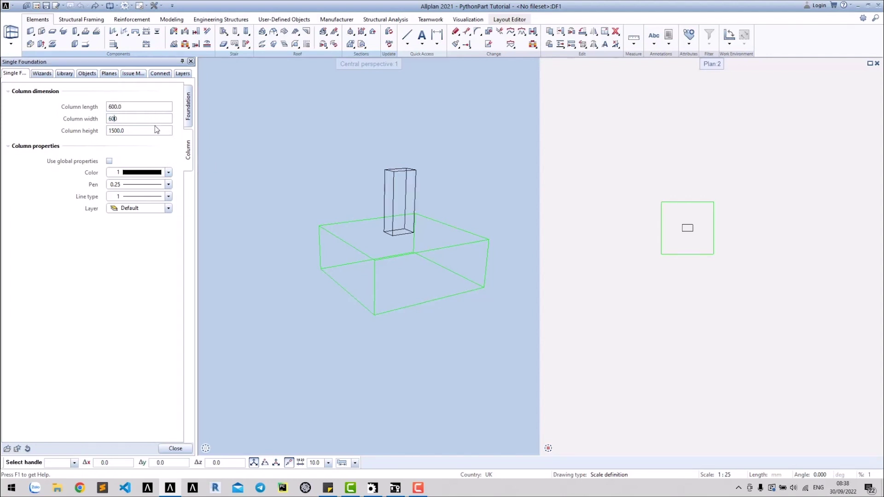
key(Return)
double_click(153, 130)
text(2000)
key(Return)
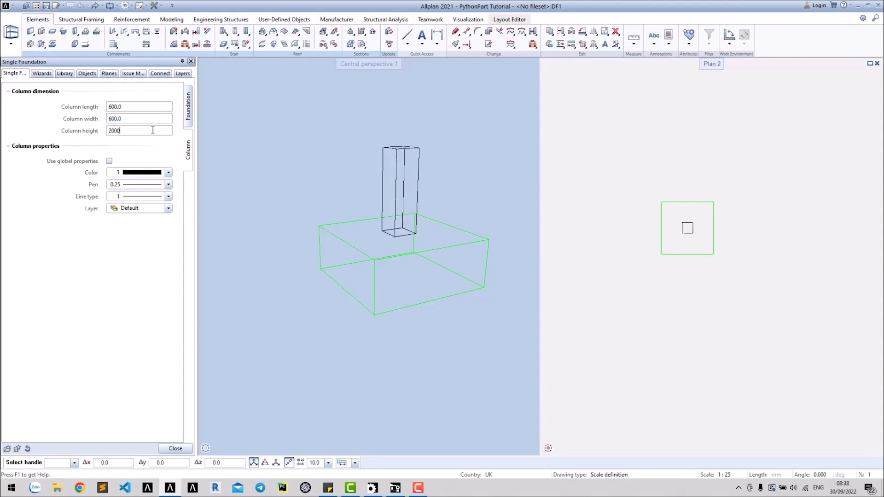
Colour the column red (colour 6) and finish the PythonPart.
click(146, 173)
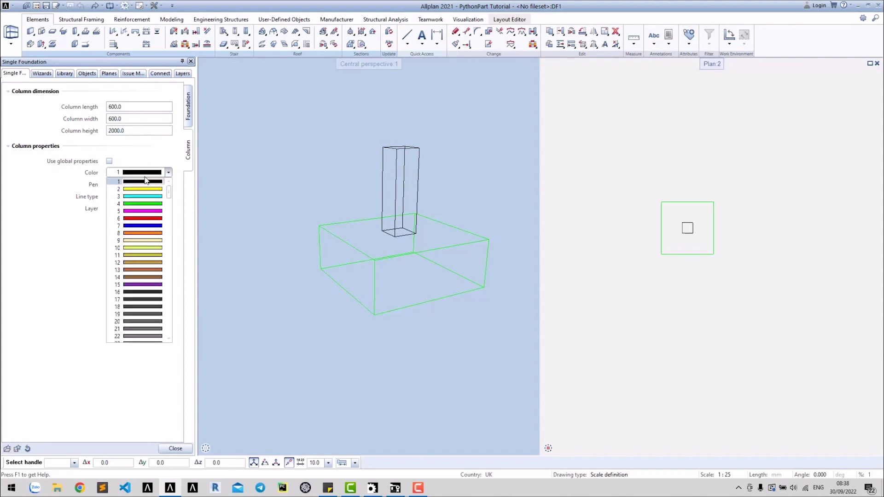
click(141, 219)
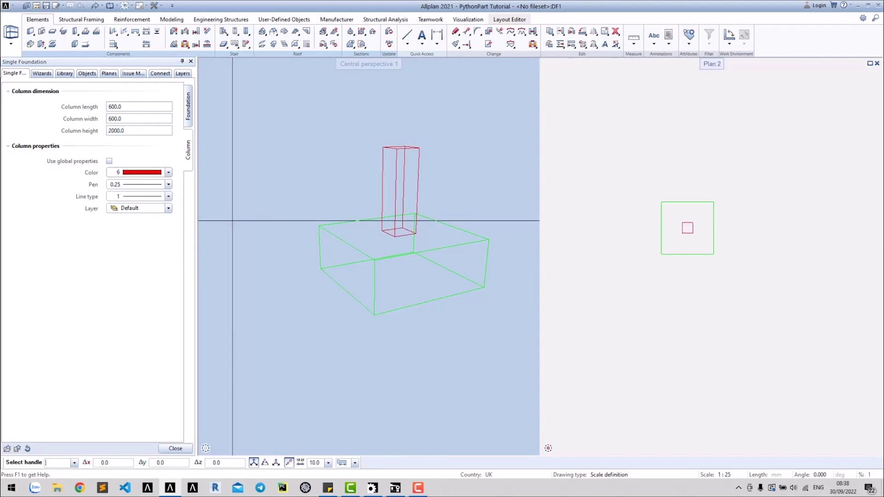
key(Escape)
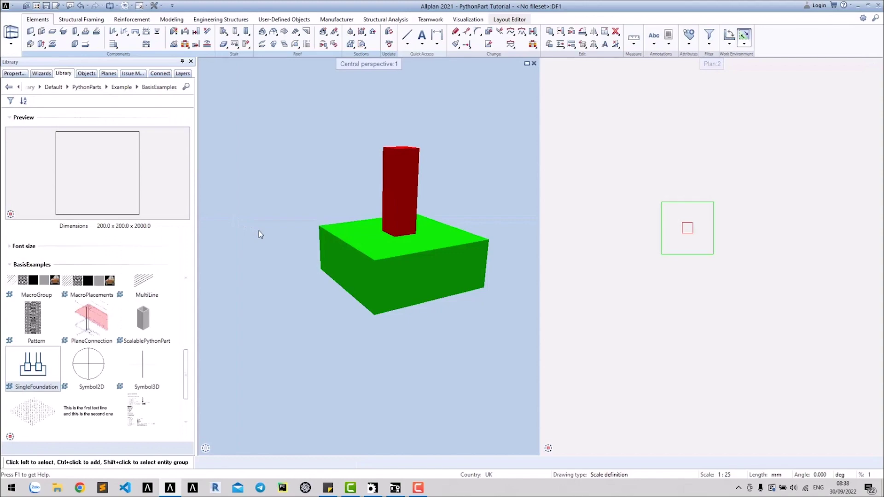